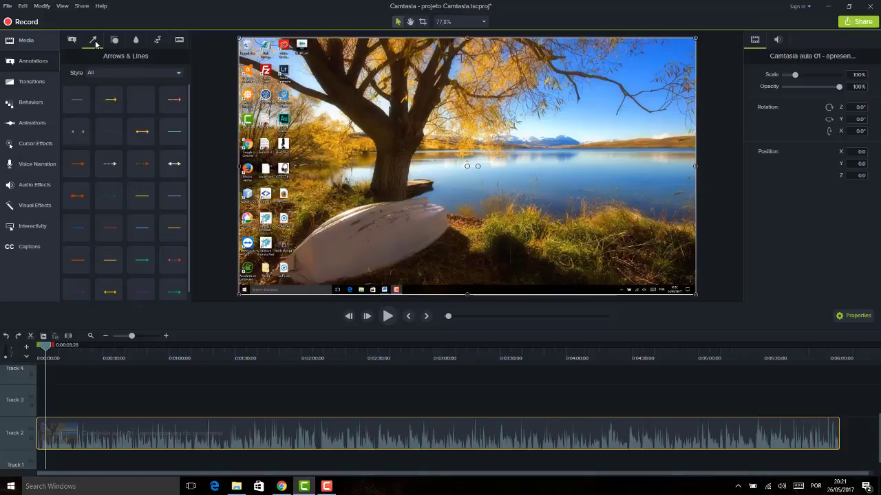
Add a traditional-style Ctrl+A keystroke callout over the white boat in the video
{"action": "left_click", "coordinate": [114, 42]}
{"action": "left_click", "coordinate": [136, 41]}
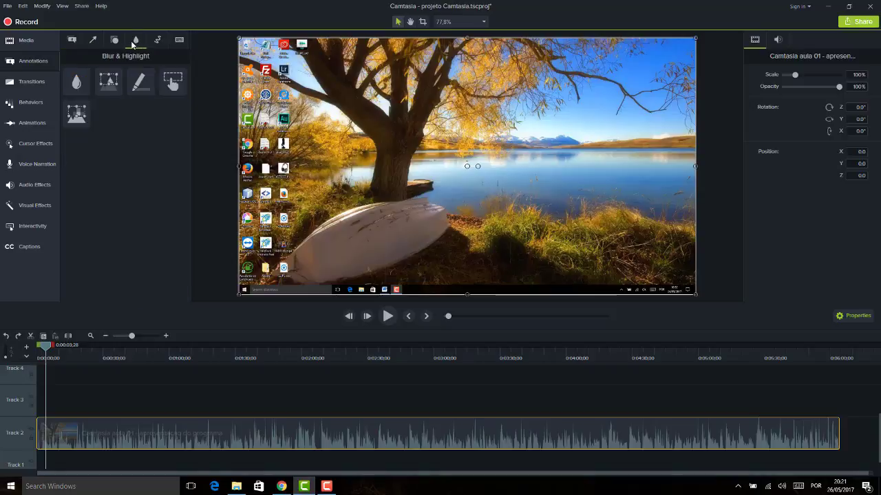
{"action": "left_click", "coordinate": [157, 40]}
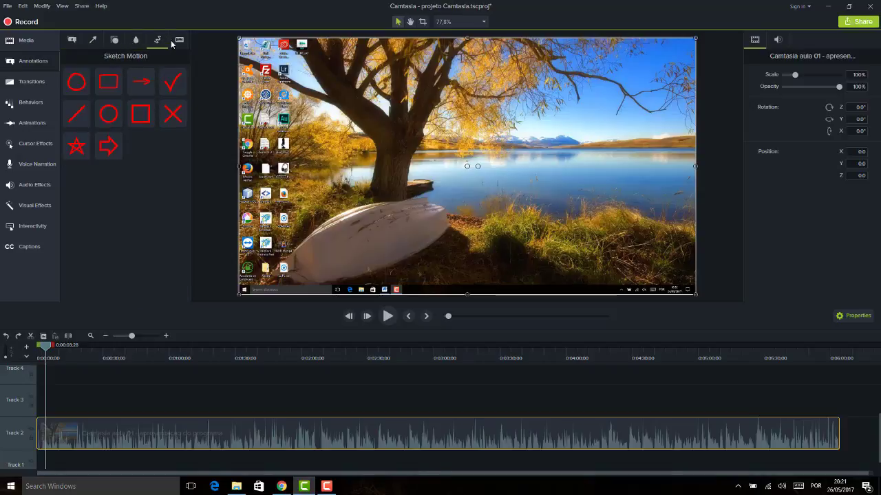
{"action": "left_click", "coordinate": [179, 42]}
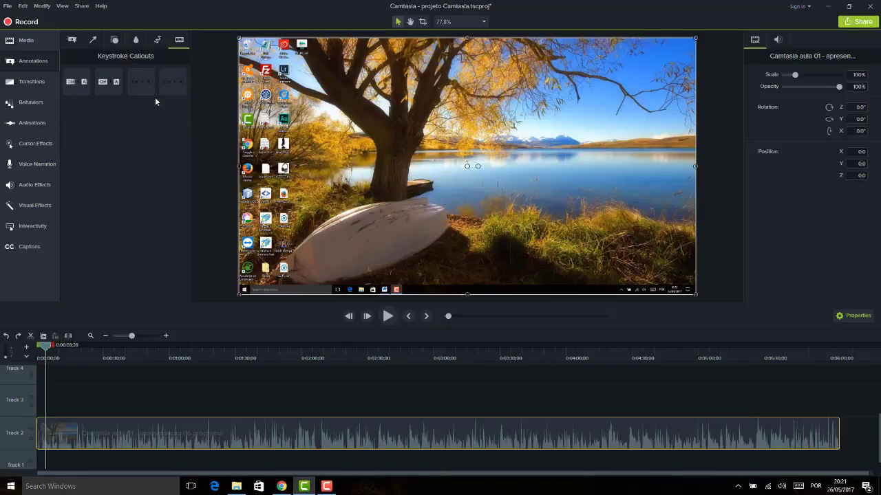
{"action": "left_click", "coordinate": [71, 81]}
{"action": "left_click_drag", "start_coordinate": [72, 81], "coordinate": [366, 239]}
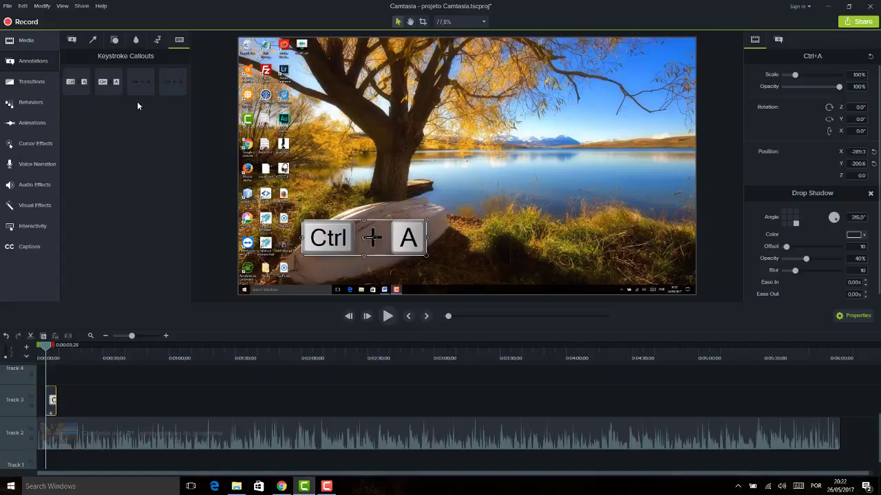
Try a second, clear-style Ctrl+A keystroke callout over the grass and delete it
{"action": "left_click_drag", "start_coordinate": [133, 81], "coordinate": [557, 228]}
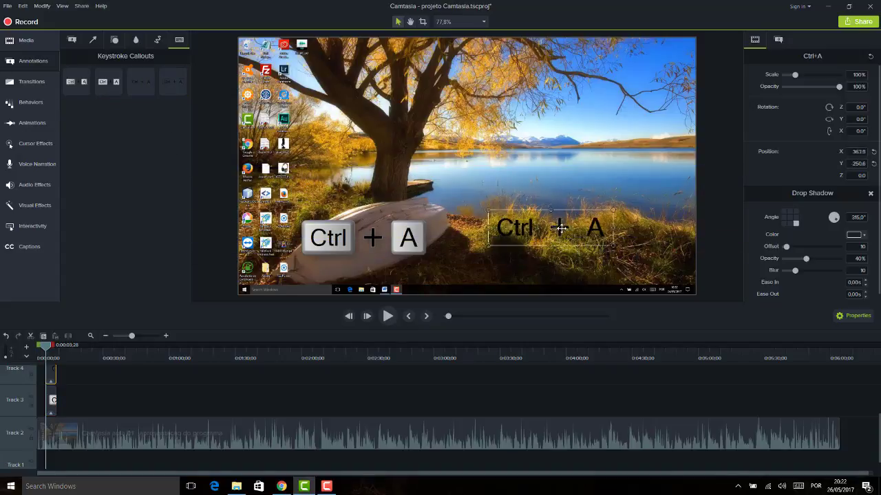
{"action": "key", "text": "Delete"}
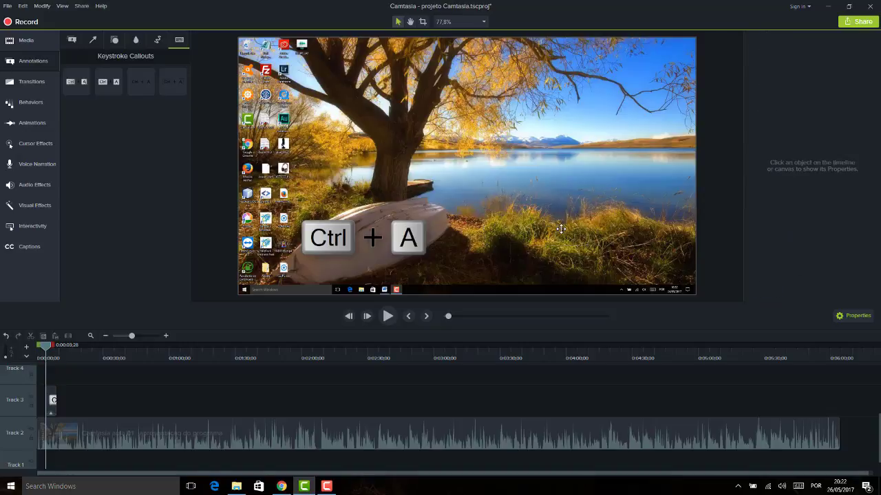
Change the Ctrl+A callout's keystroke style to Gray and deselect it to preview the look
{"action": "left_click", "coordinate": [420, 237]}
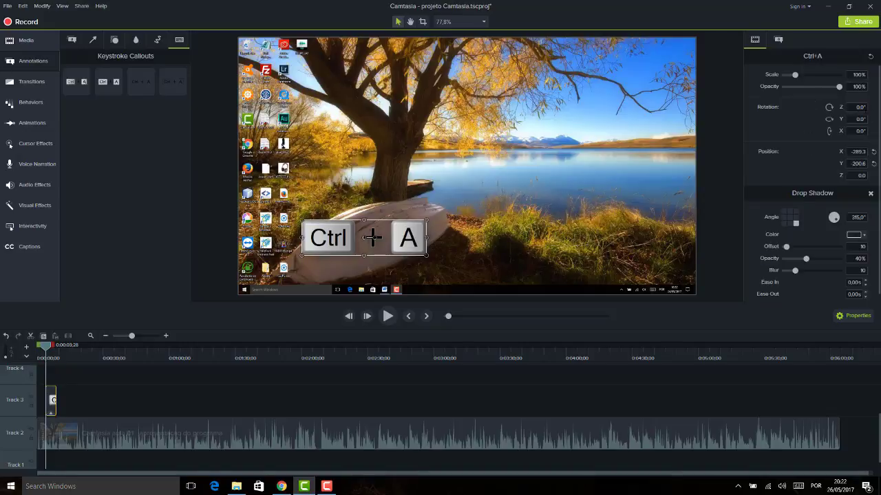
{"action": "left_click", "coordinate": [779, 40]}
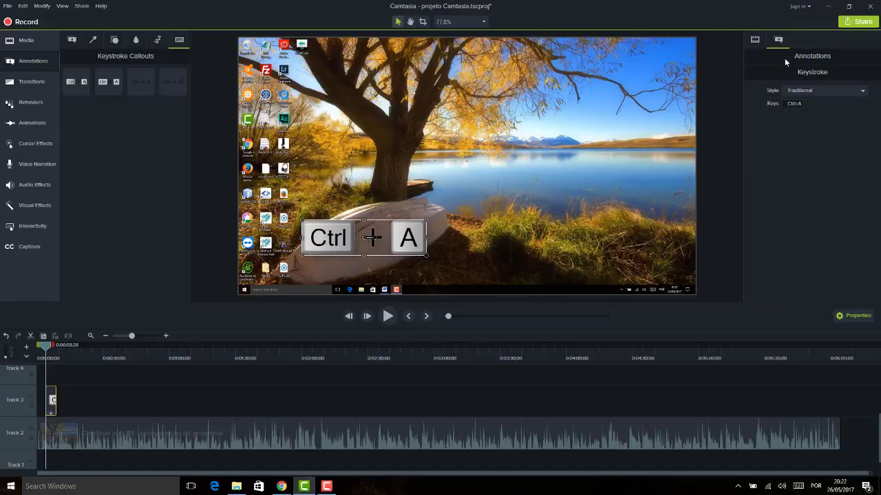
{"action": "left_click", "coordinate": [834, 90]}
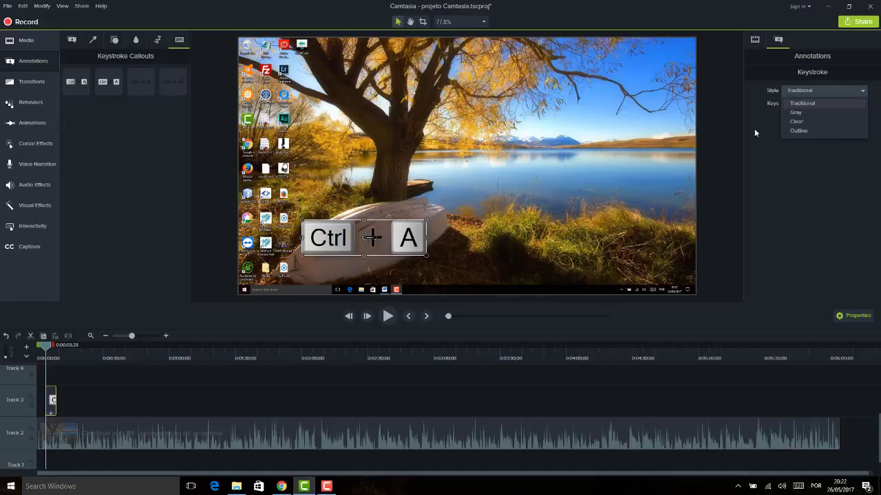
{"action": "left_click", "coordinate": [795, 113]}
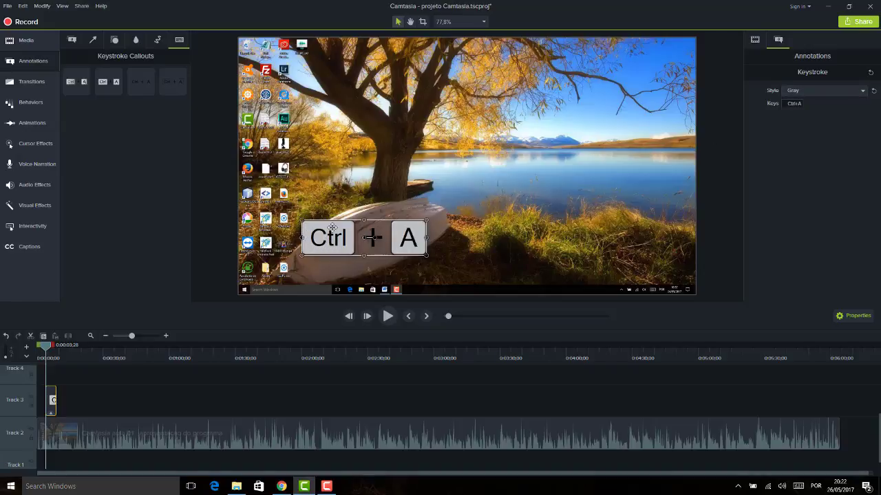
{"action": "left_click", "coordinate": [467, 204]}
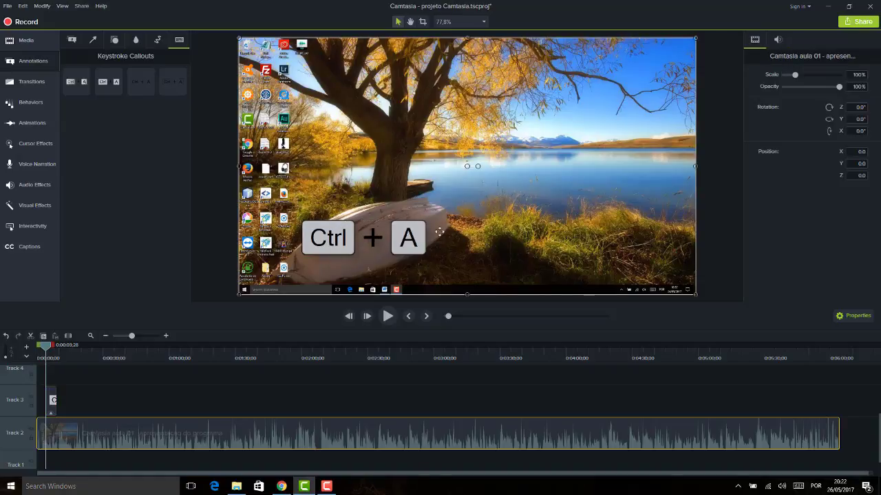
Switch the Ctrl+A callout's keystroke style back to Traditional and preview it deselected
{"action": "left_click", "coordinate": [419, 239]}
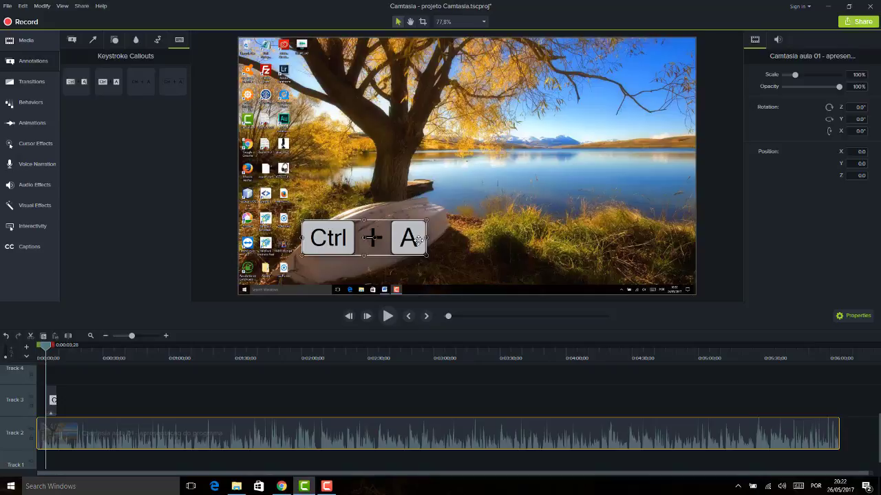
{"action": "left_click", "coordinate": [821, 92]}
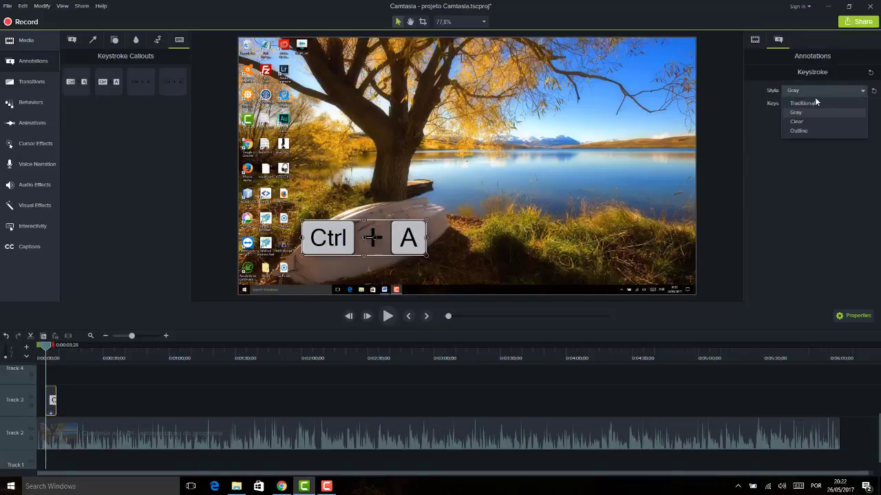
{"action": "left_click", "coordinate": [801, 102]}
{"action": "left_click", "coordinate": [549, 205]}
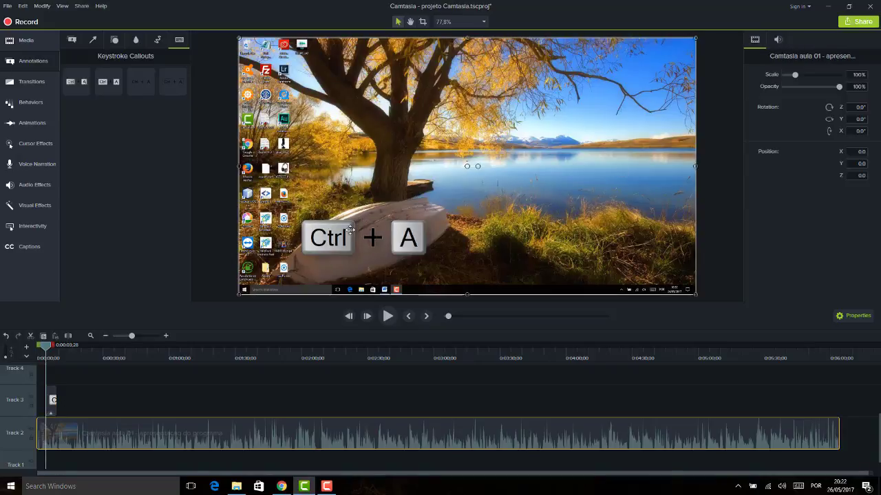
Change the Ctrl+A callout's keystroke style to Clear and preview it without the selection frame
{"action": "left_click", "coordinate": [305, 238]}
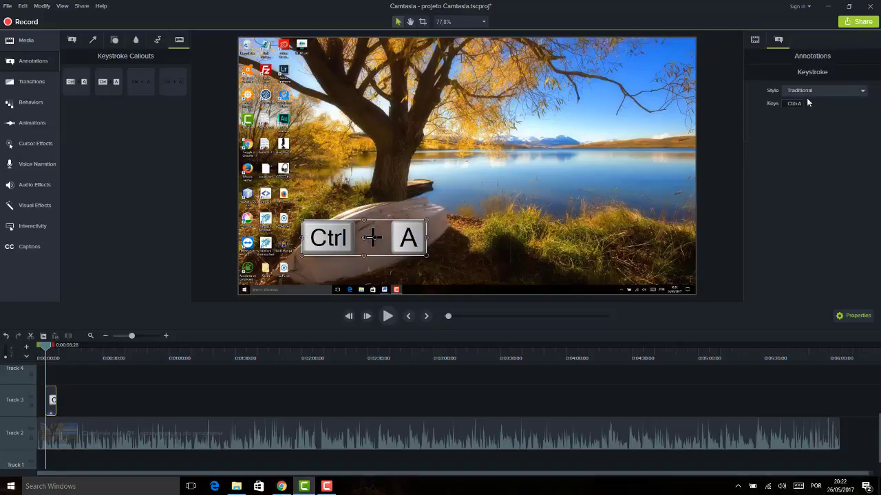
{"action": "left_click", "coordinate": [826, 92]}
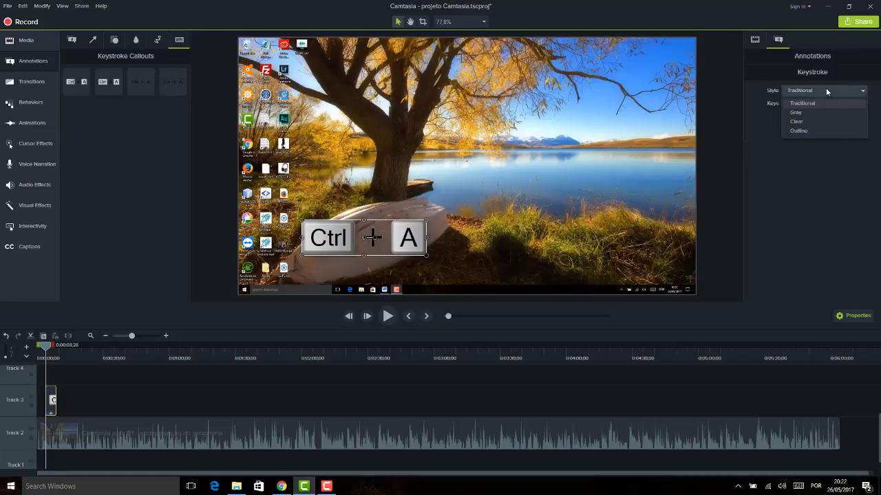
{"action": "left_click", "coordinate": [811, 121]}
{"action": "left_click", "coordinate": [588, 199]}
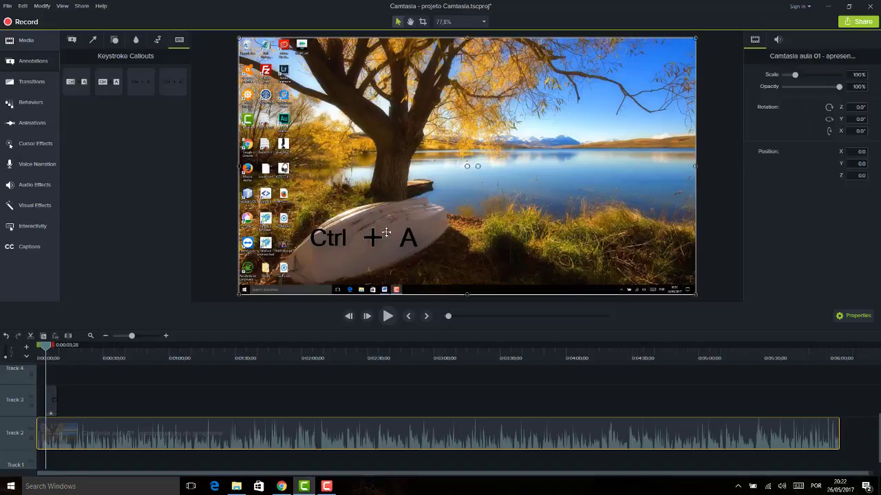
Apply the Outline keystroke style to the Ctrl+A callout and deselect it to preview the result
{"action": "left_click", "coordinate": [341, 237]}
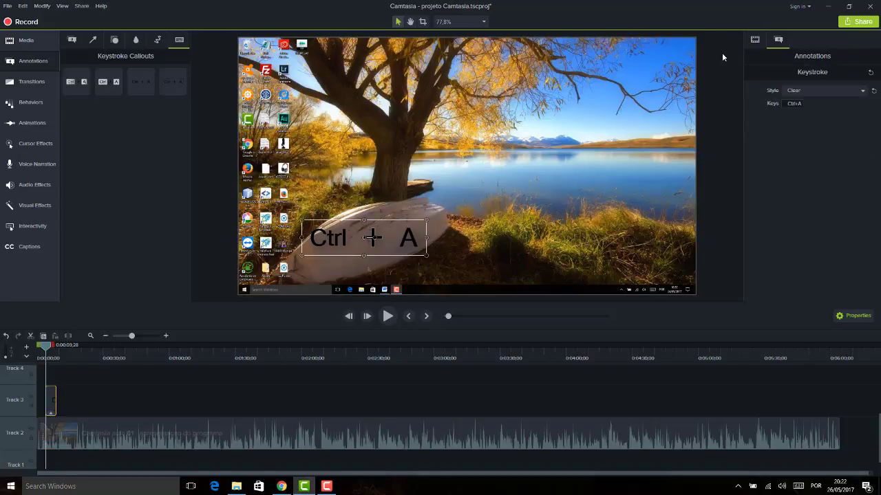
{"action": "left_click", "coordinate": [845, 97]}
{"action": "left_click", "coordinate": [829, 131]}
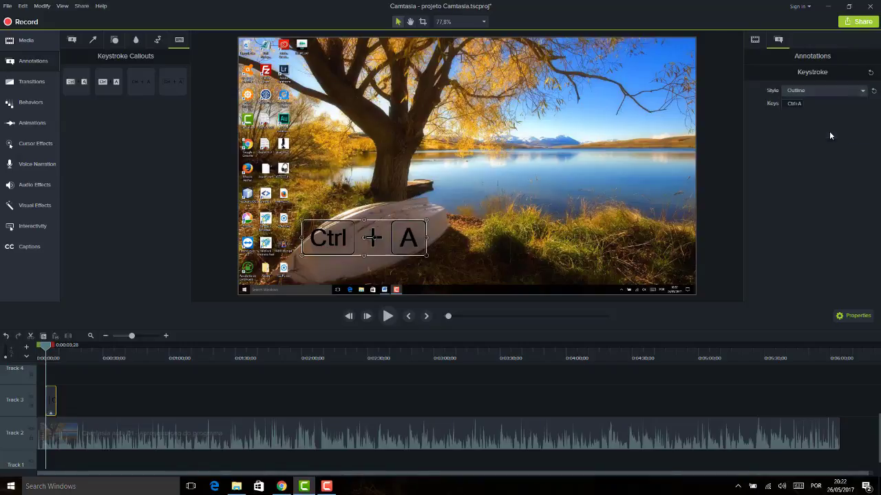
{"action": "left_click", "coordinate": [550, 193]}
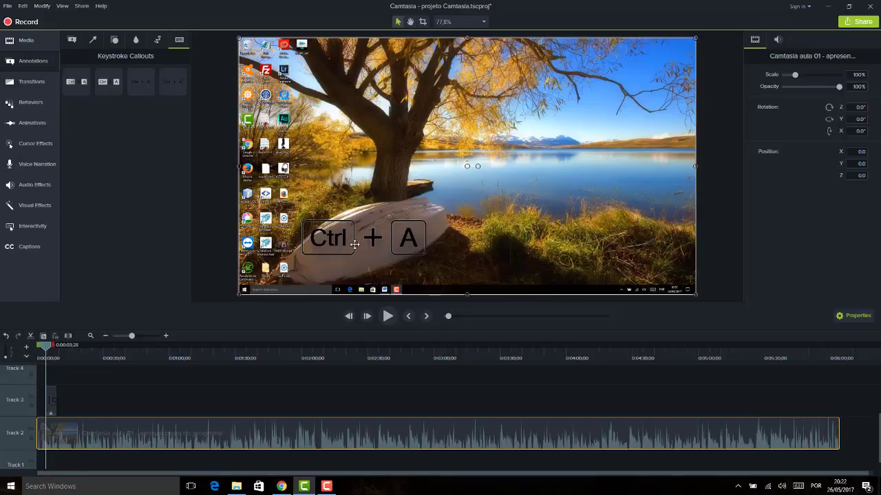
Change the callout's shortcut keys to Shift+A, to Alt+X, and finally to Ctrl+E
{"action": "left_click", "coordinate": [334, 237]}
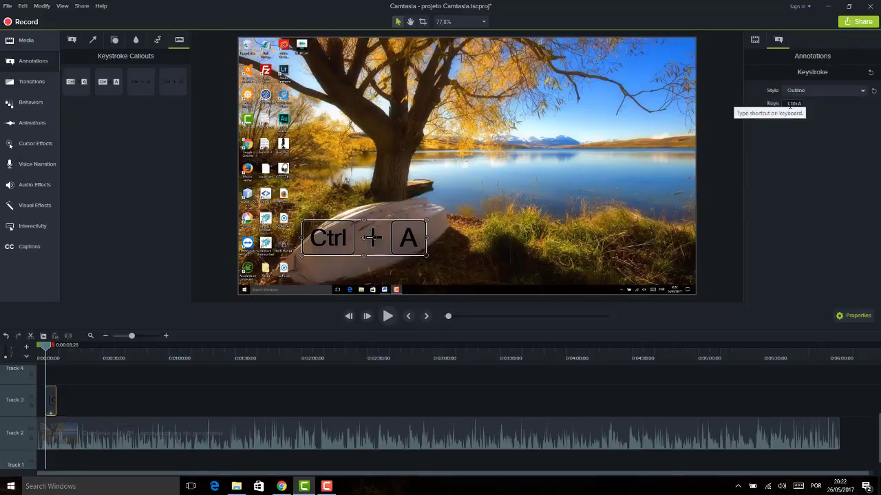
{"action": "left_click", "coordinate": [789, 104]}
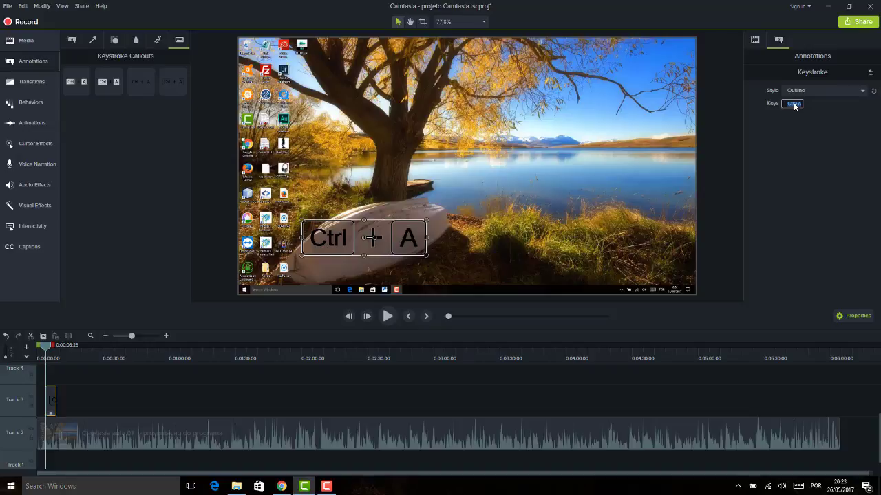
{"action": "key", "text": "shift+a"}
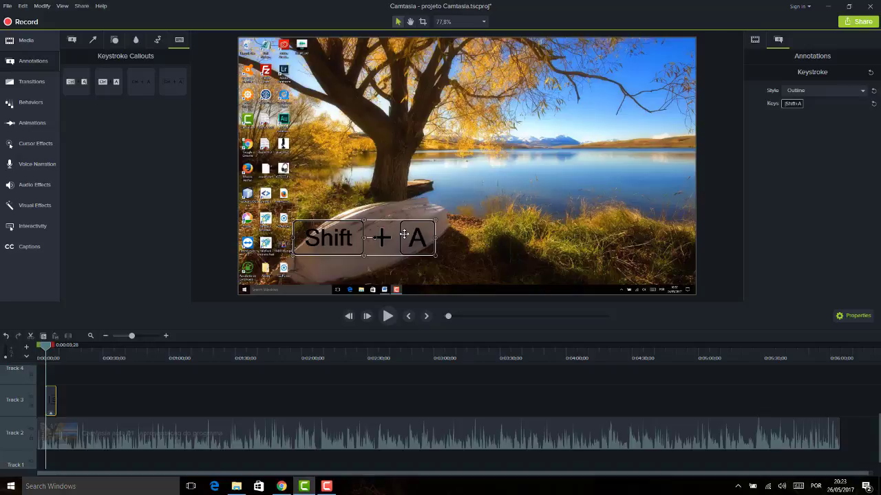
{"action": "key", "text": "alt+x"}
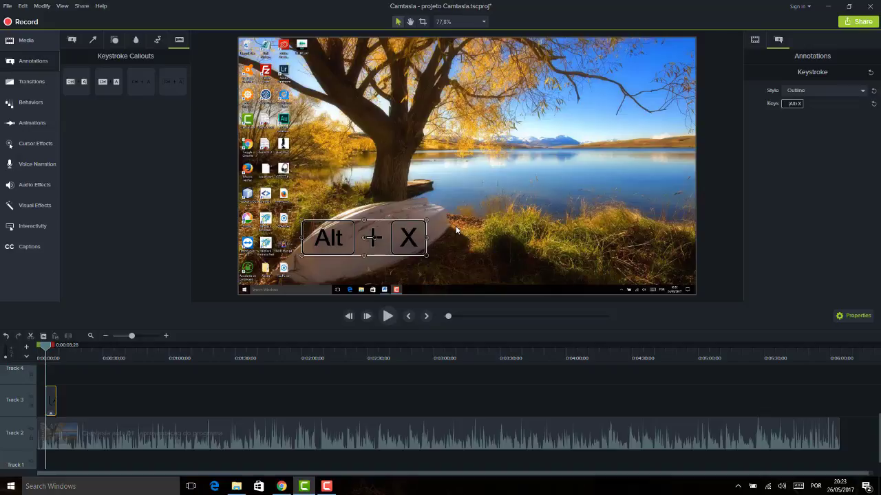
{"action": "key", "text": "ctrl+e"}
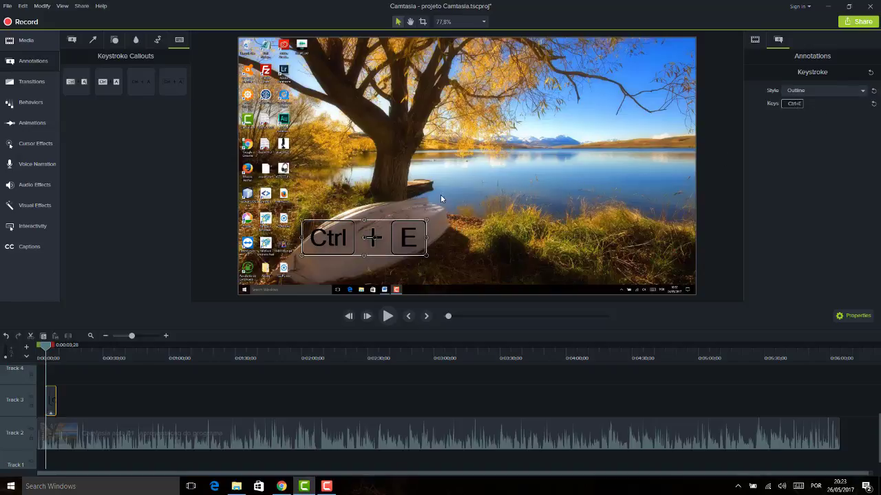
Set the Ctrl+E callout's style to Traditional and move it left so it overlaps the boat's left end
{"action": "left_click", "coordinate": [399, 228]}
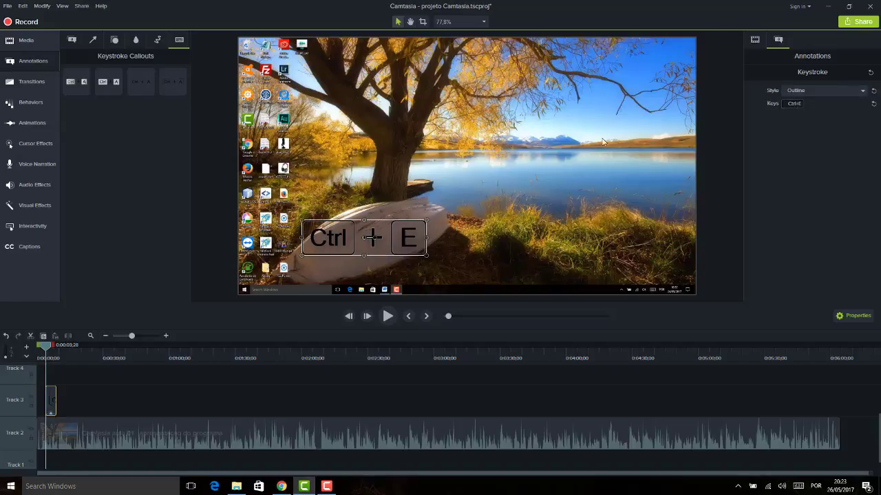
{"action": "left_click", "coordinate": [834, 100]}
{"action": "left_click", "coordinate": [819, 106]}
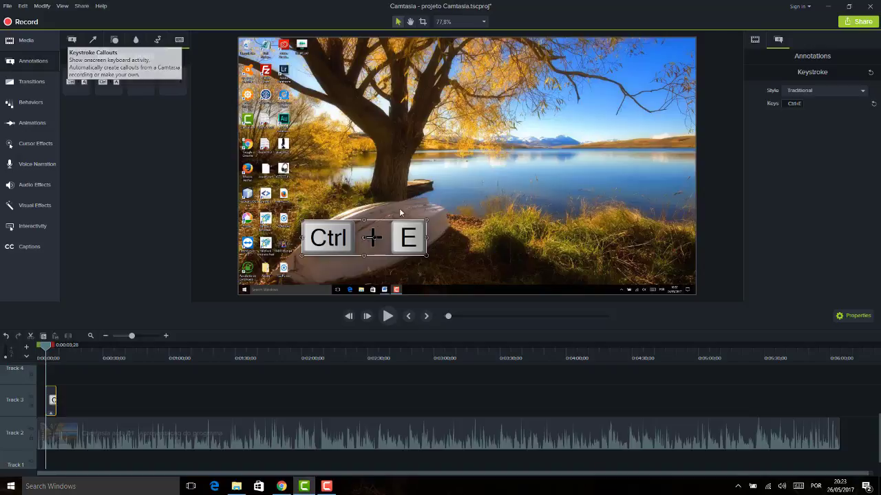
{"action": "left_click_drag", "start_coordinate": [399, 226], "coordinate": [359, 223]}
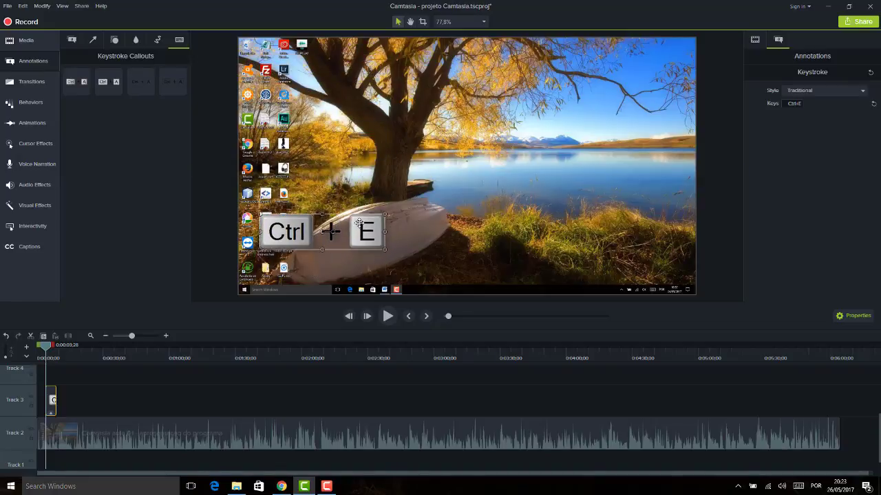
{"action": "mouse_move", "coordinate": [359, 223]}
{"action": "left_mouse_down"}
{"action": "mouse_move", "coordinate": [372, 152]}
{"action": "mouse_move", "coordinate": [371, 227]}
{"action": "mouse_move", "coordinate": [356, 241]}
{"action": "mouse_move", "coordinate": [360, 229]}
{"action": "left_mouse_up"}
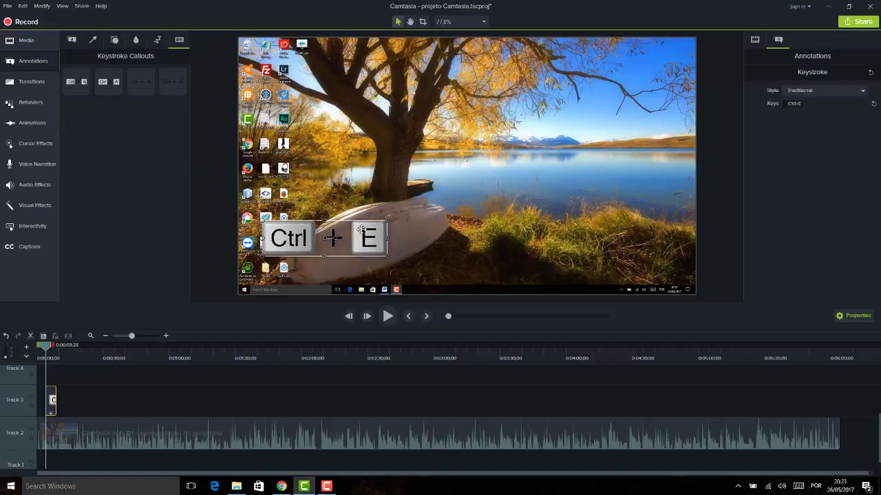
Move the Ctrl+E callout clip along Track 3 to just before 0:03:00 and set the playhead over it at 0:02:56;02
{"action": "left_click", "coordinate": [157, 41]}
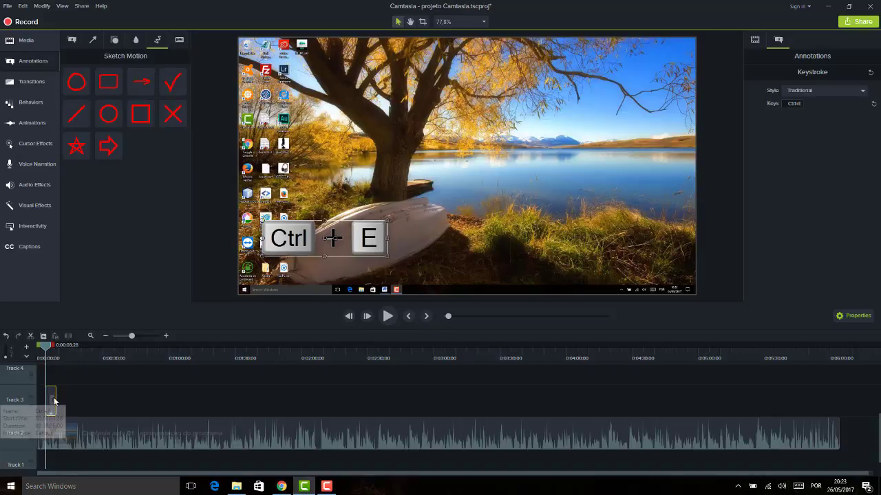
{"action": "left_click_drag", "start_coordinate": [51, 401], "coordinate": [421, 402]}
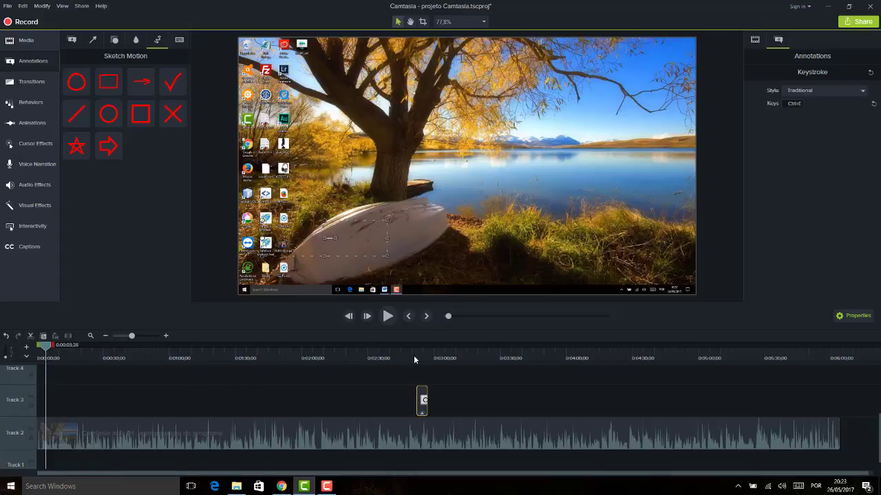
{"action": "left_click", "coordinate": [422, 354]}
{"action": "left_click", "coordinate": [425, 354]}
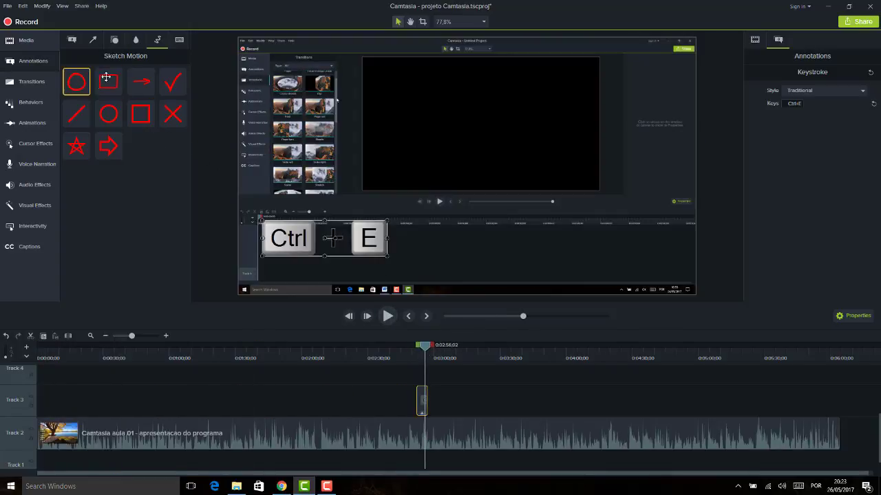
Add a red Sketch Motion rectangle, align its clip above the callout clip, and resize it to frame the transition thumbnails in the video
{"action": "mouse_move", "coordinate": [108, 82]}
{"action": "left_mouse_down"}
{"action": "mouse_move", "coordinate": [227, 83]}
{"action": "mouse_move", "coordinate": [334, 104]}
{"action": "mouse_move", "coordinate": [321, 128]}
{"action": "left_mouse_up"}
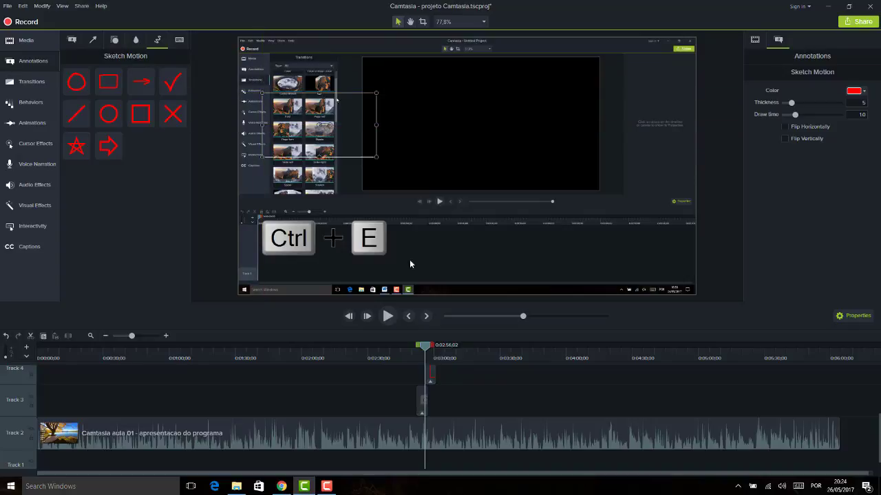
{"action": "left_click", "coordinate": [425, 378]}
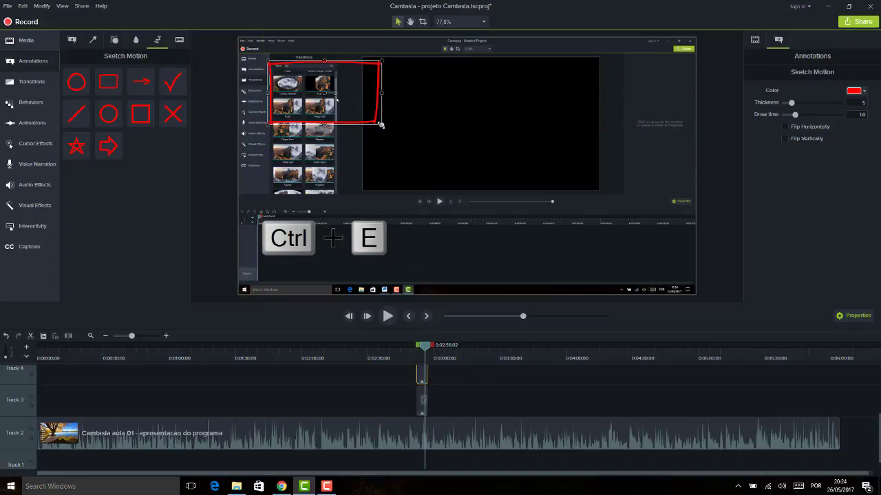
{"action": "left_click_drag", "start_coordinate": [381, 124], "coordinate": [344, 202]}
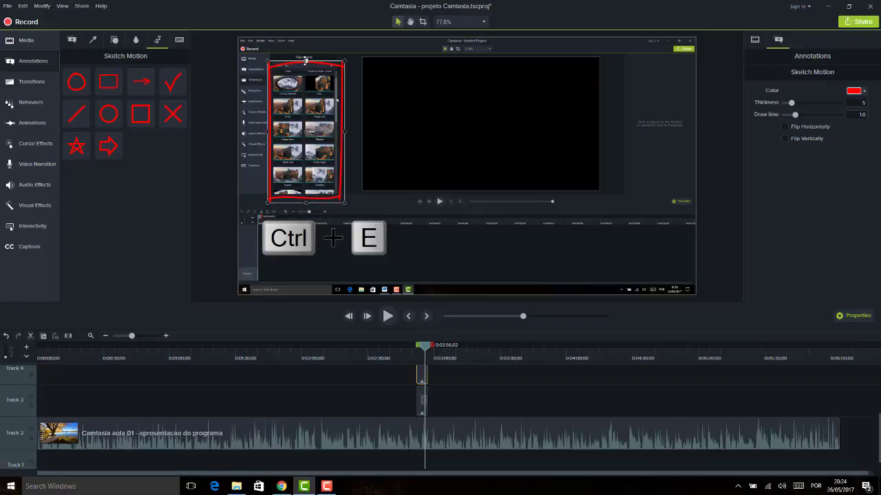
Extend the Sketch Motion rectangle's upper edge to enclose the Transitions heading, and play the video through the annotations to preview them
{"action": "left_click_drag", "start_coordinate": [307, 60], "coordinate": [306, 52]}
{"action": "left_click", "coordinate": [407, 358]}
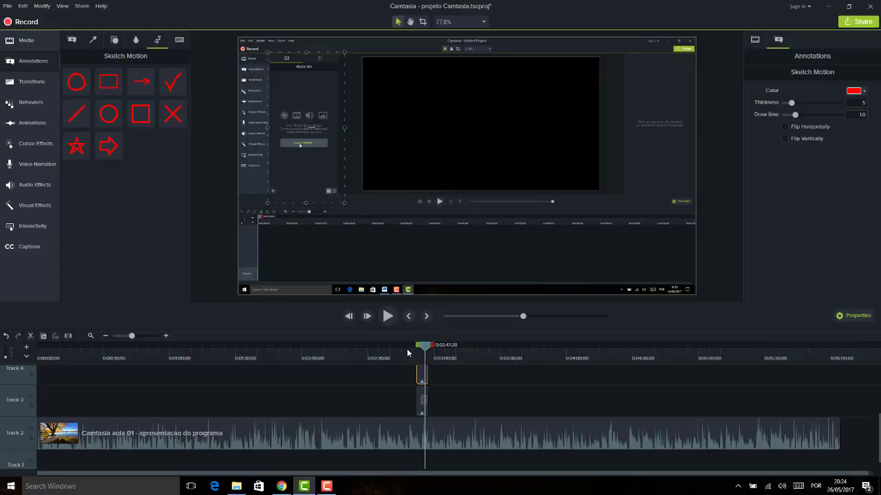
{"action": "key", "text": "space"}
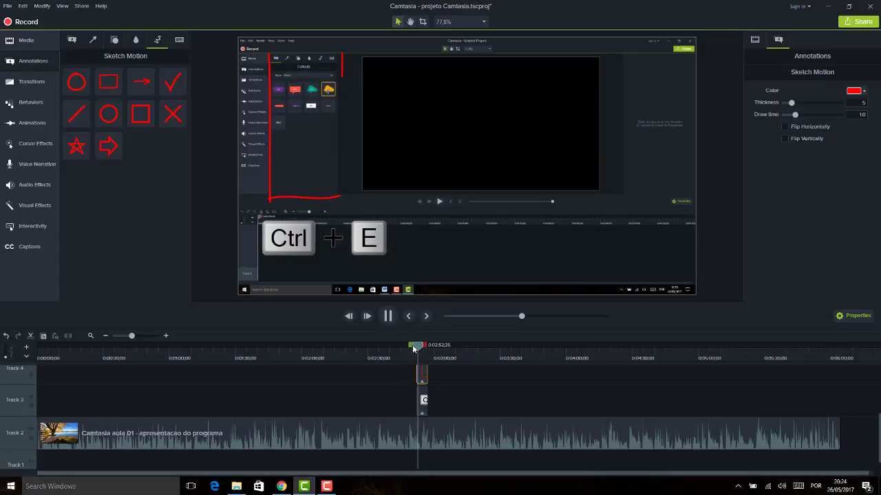
{"action": "key", "text": "space"}
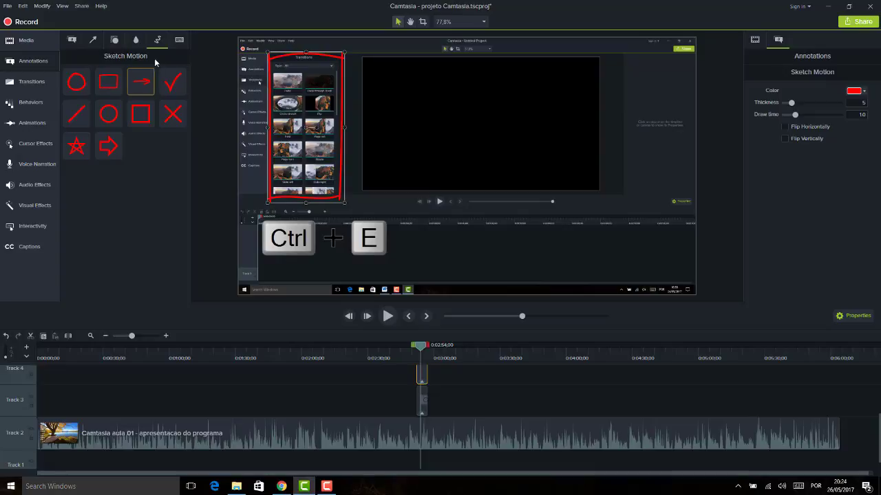
{"action": "left_click", "coordinate": [179, 41]}
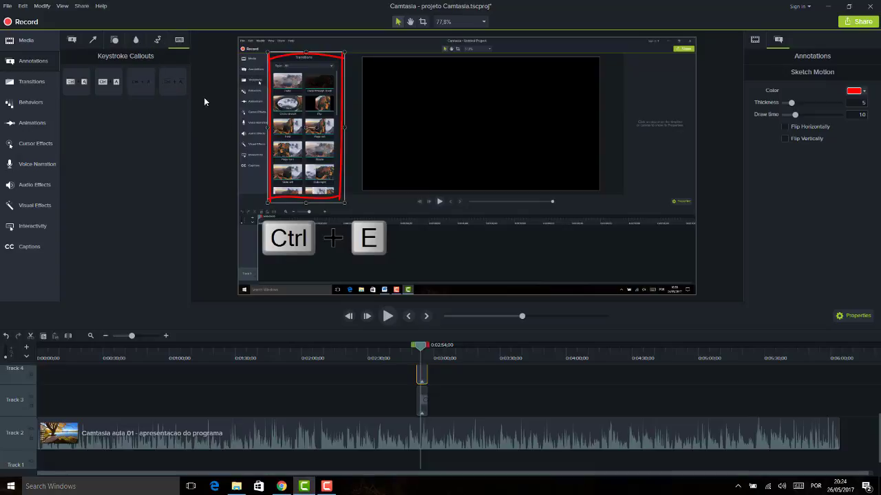
{"action": "left_click", "coordinate": [421, 401]}
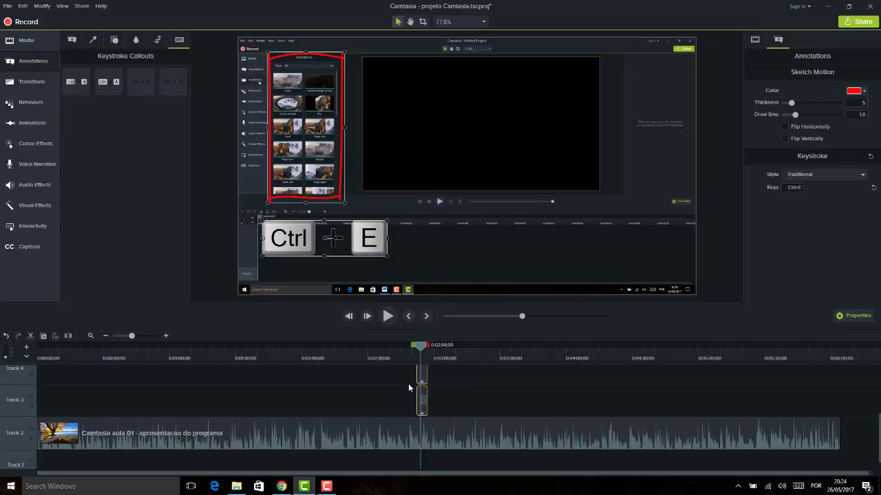
{"action": "left_click", "coordinate": [156, 40]}
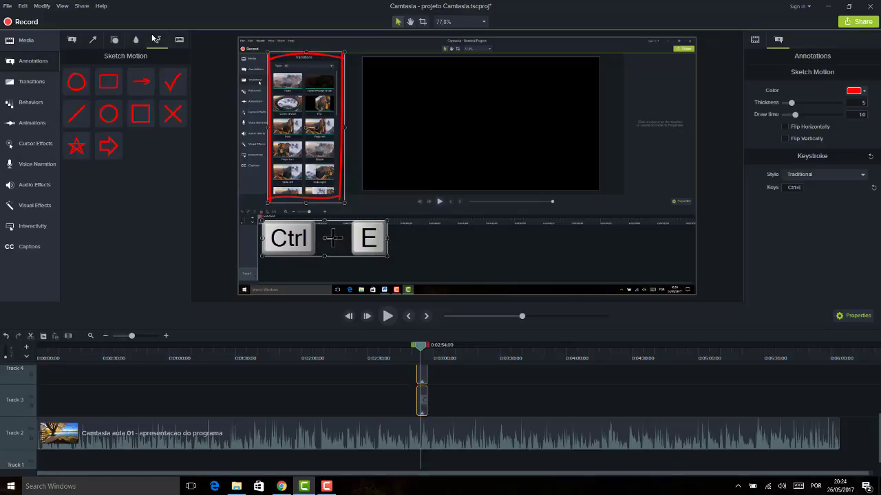
{"action": "left_click", "coordinate": [136, 41]}
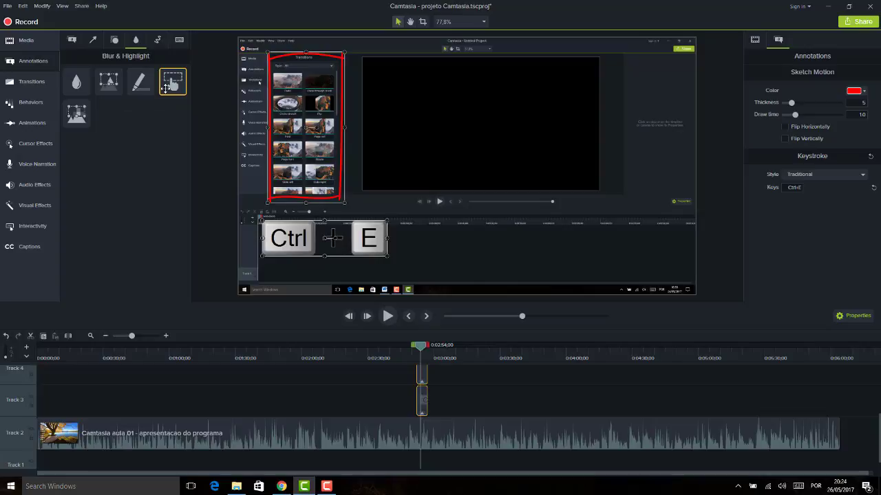
{"action": "left_click", "coordinate": [46, 207]}
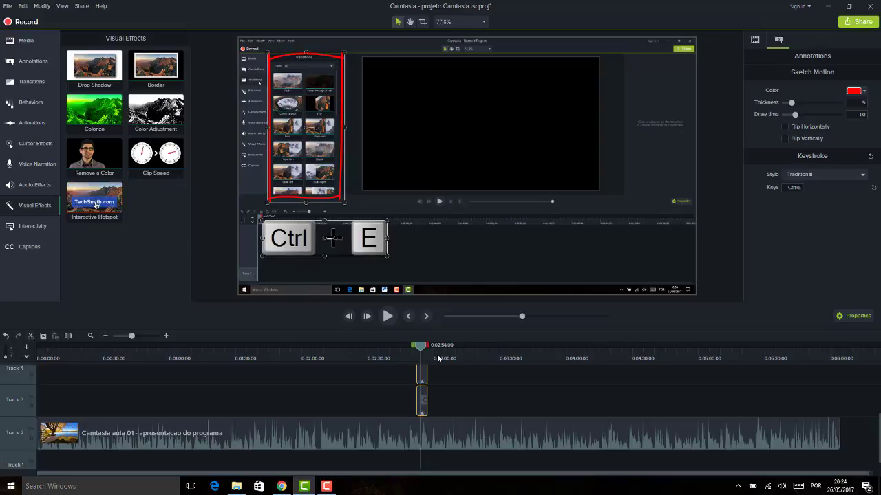
Delete the rectangle and Ctrl+E callout clips from Tracks 4 and 3, and return to the Blur & Highlight annotations
{"action": "left_click_drag", "start_coordinate": [463, 377], "coordinate": [396, 401]}
{"action": "left_click", "coordinate": [397, 400]}
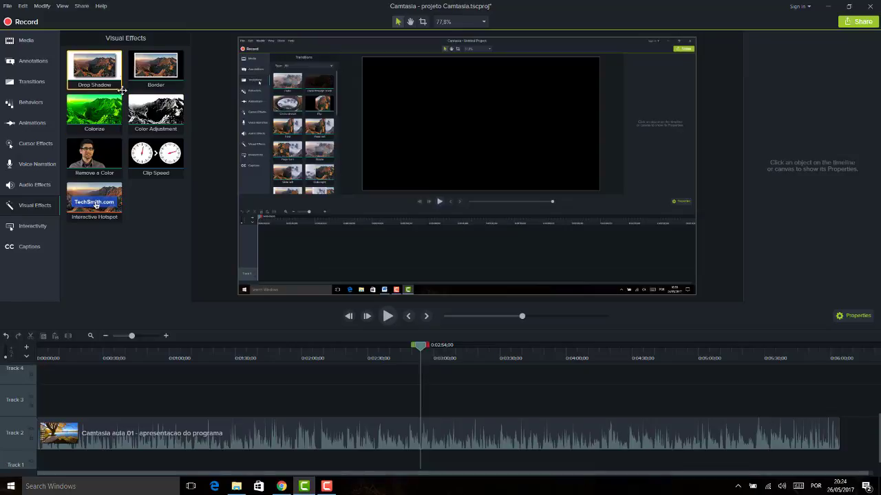
{"action": "left_click", "coordinate": [33, 62]}
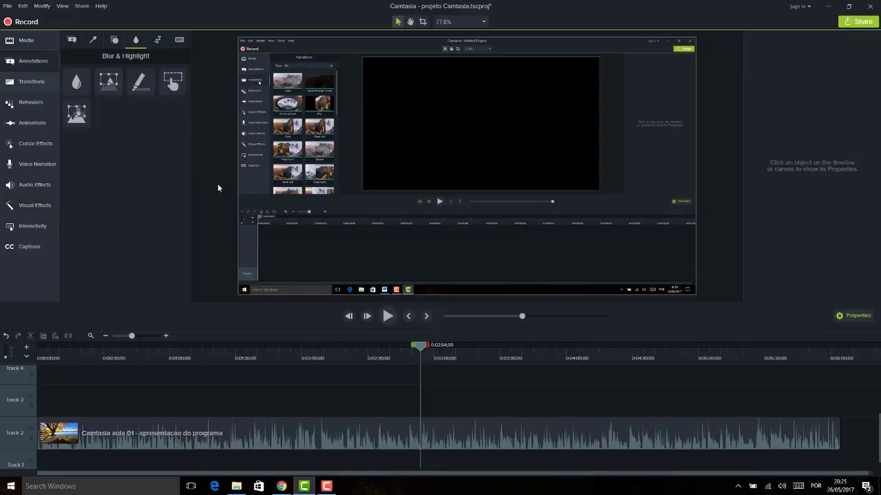